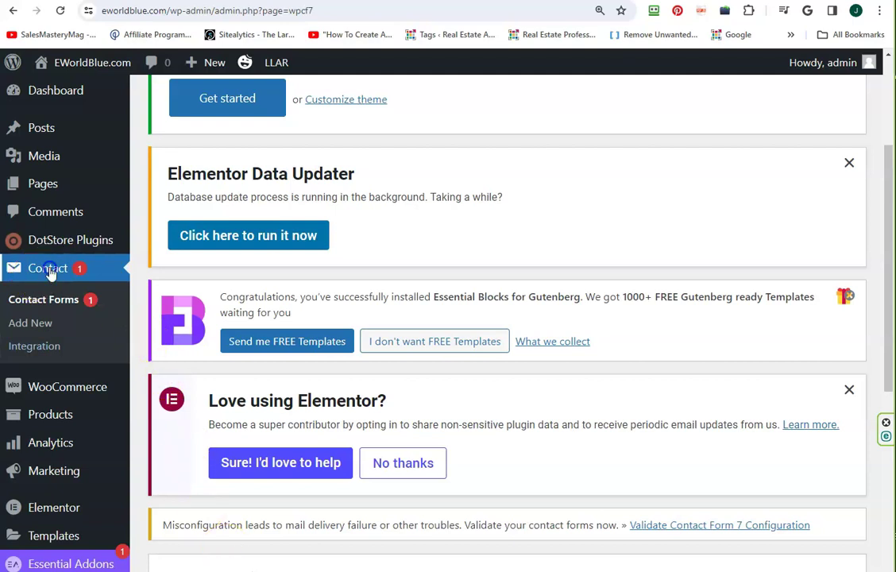
# - Scroll down the Contact Forms list to Contact form 1 and its one configuration error
pyautogui.scroll(-3, 267, 340)
pyautogui.scroll(-2, 420, 350)
pyautogui.scroll(-2, 426, 355)
pyautogui.scroll(-2, 420, 372)
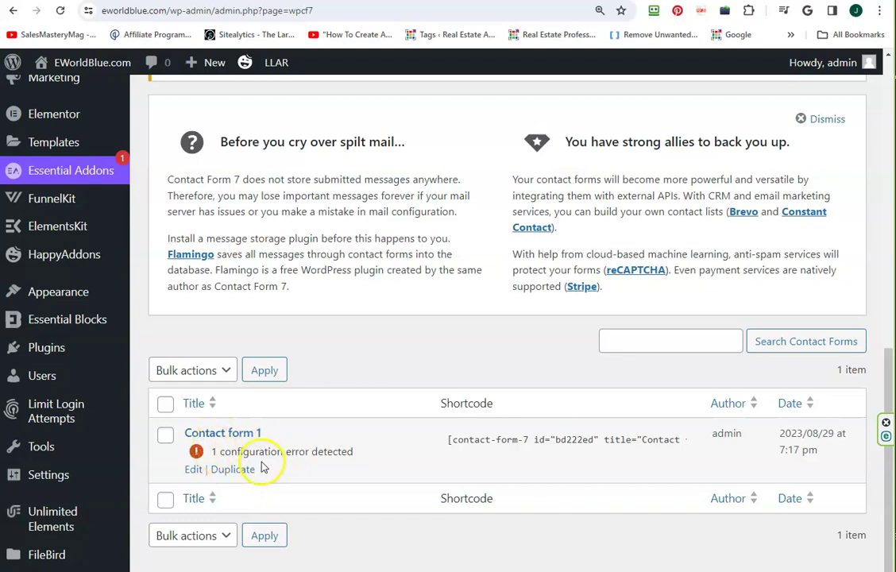
# - Open Contact form 1 for editing and scroll down its edit page
pyautogui.moveTo(222, 449)
pyautogui.click(196, 470)
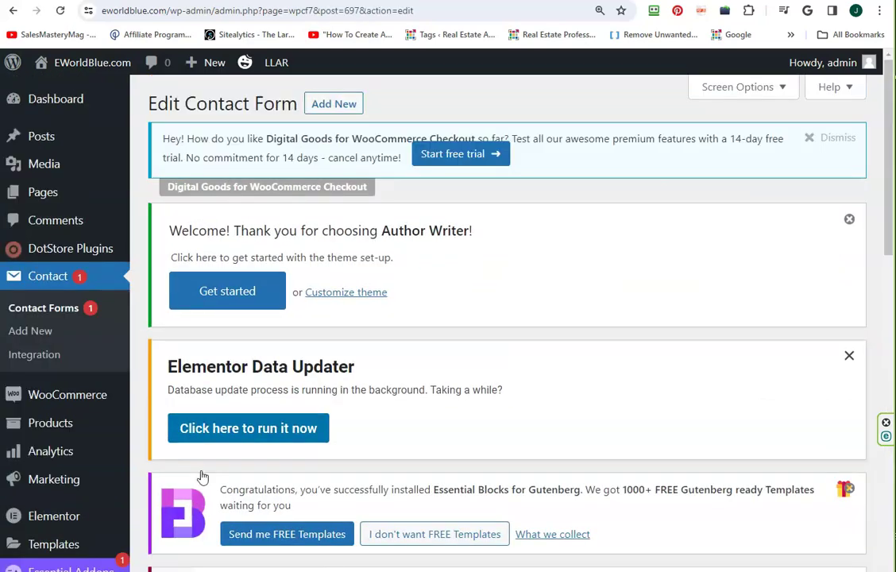
pyautogui.scroll(-2, 412, 448)
pyautogui.scroll(-1, 449, 455)
pyautogui.scroll(-2, 449, 456)
pyautogui.scroll(-1, 450, 463)
pyautogui.scroll(-2, 450, 462)
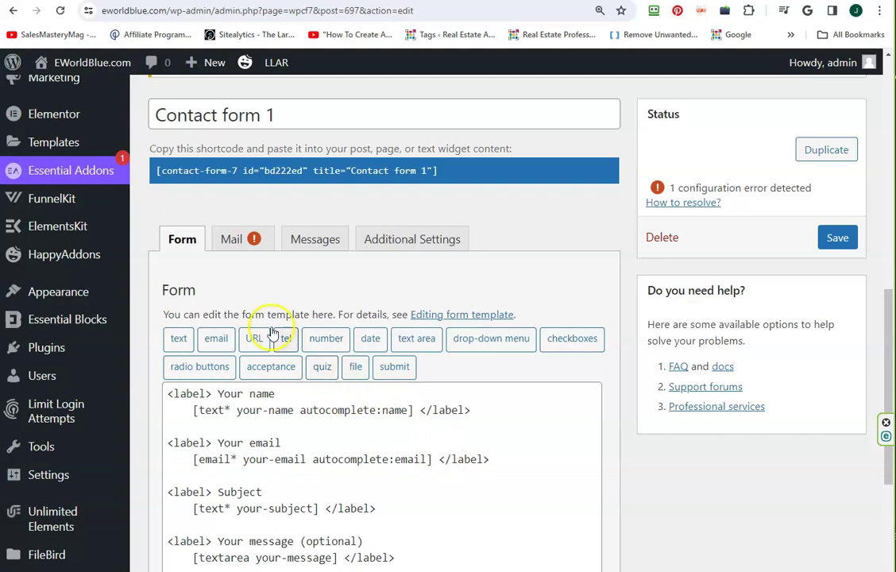
# - Show the Mail settings and inspect the flagged From sender address
pyautogui.click(243, 243)
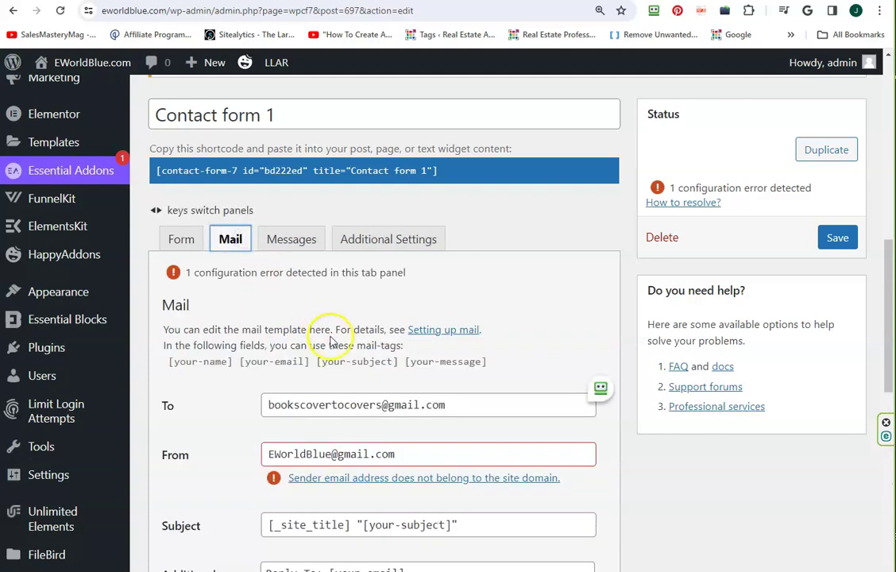
pyautogui.scroll(-2, 476, 417)
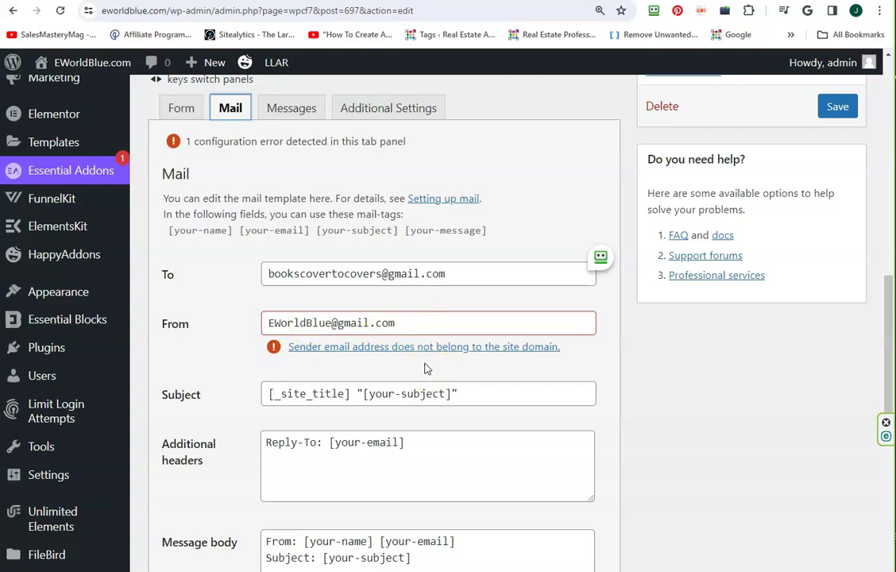
pyautogui.click(347, 322)
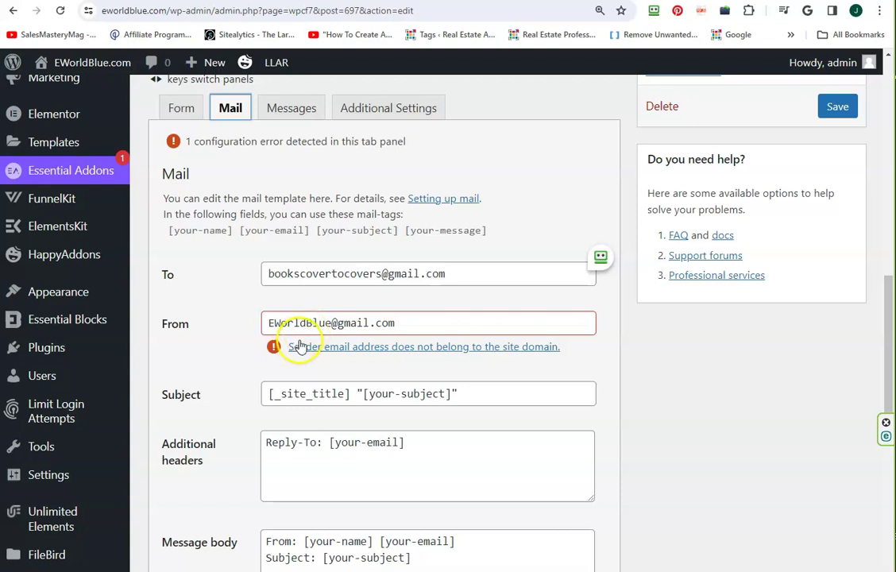
pyautogui.scroll(1, 299, 346)
pyautogui.scroll(1, 299, 342)
pyautogui.scroll(1, 300, 342)
pyautogui.scroll(1, 299, 341)
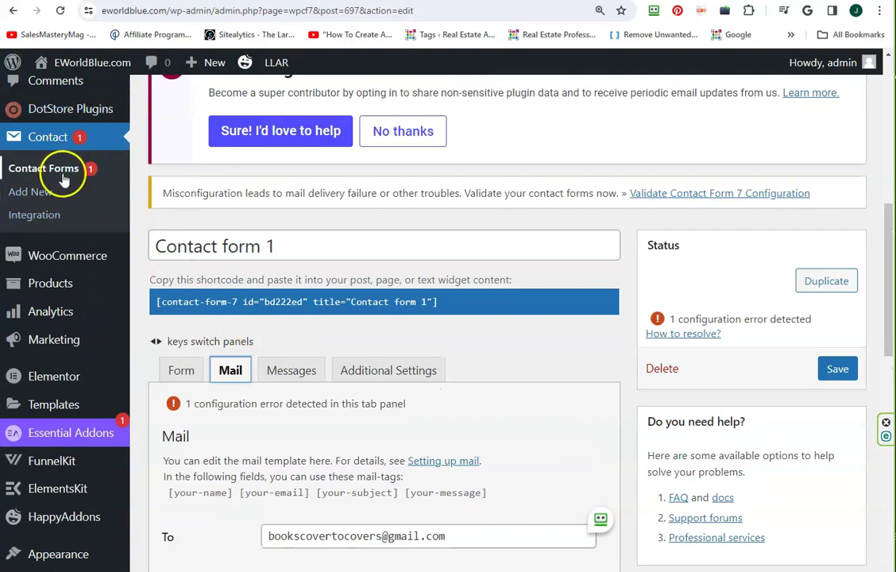
# - Add a new contact form, enter the title 'Contact 2', and save it
pyautogui.click(46, 196)
pyautogui.scroll(-1, 139, 274)
pyautogui.click(185, 276)
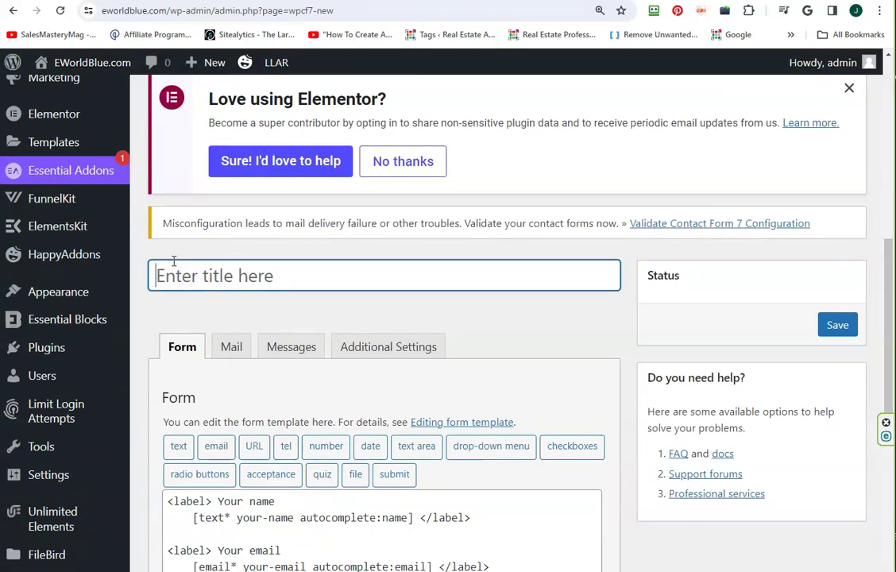
pyautogui.click(174, 261)
pyautogui.write('Contact 2')
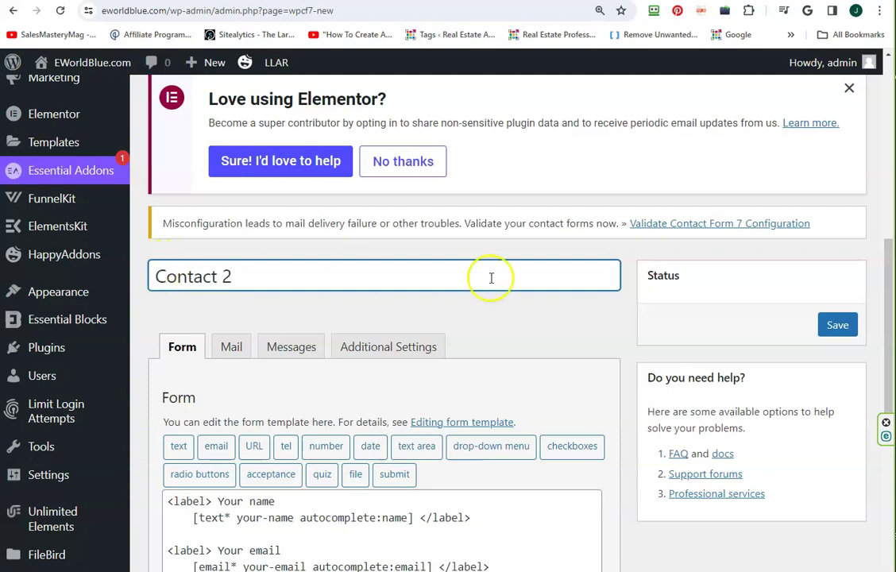
pyautogui.click(827, 324)
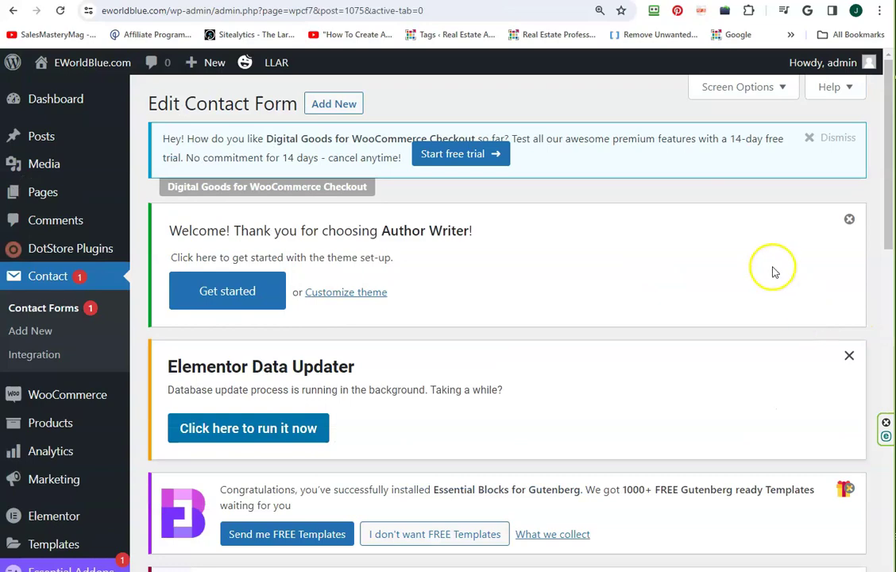
# - Show Contact 2's Mail settings with its default From address
pyautogui.scroll(-1, 646, 320)
pyautogui.scroll(-1, 619, 342)
pyautogui.scroll(-1, 612, 346)
pyautogui.scroll(-2, 604, 357)
pyautogui.scroll(-2, 591, 349)
pyautogui.scroll(-2, 588, 341)
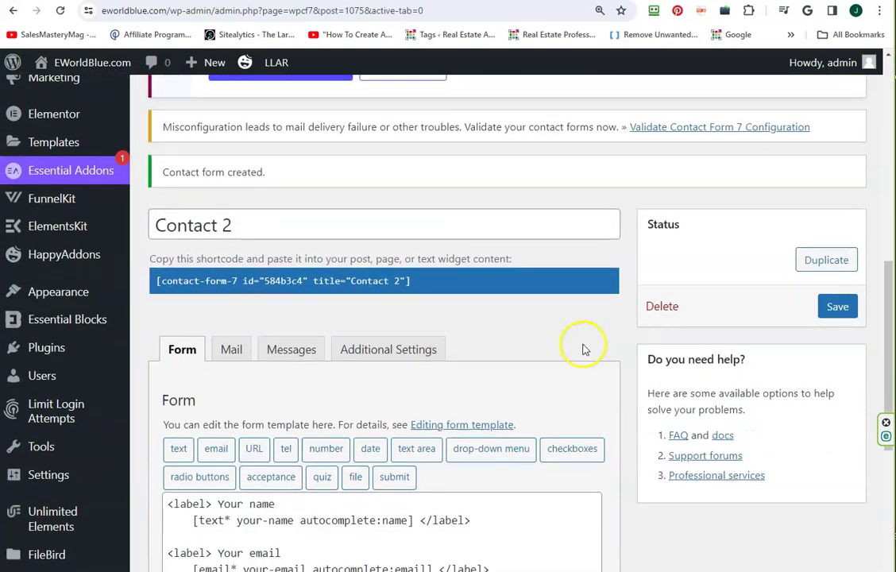
pyautogui.scroll(-1, 582, 348)
pyautogui.click(228, 216)
pyautogui.scroll(-2, 413, 397)
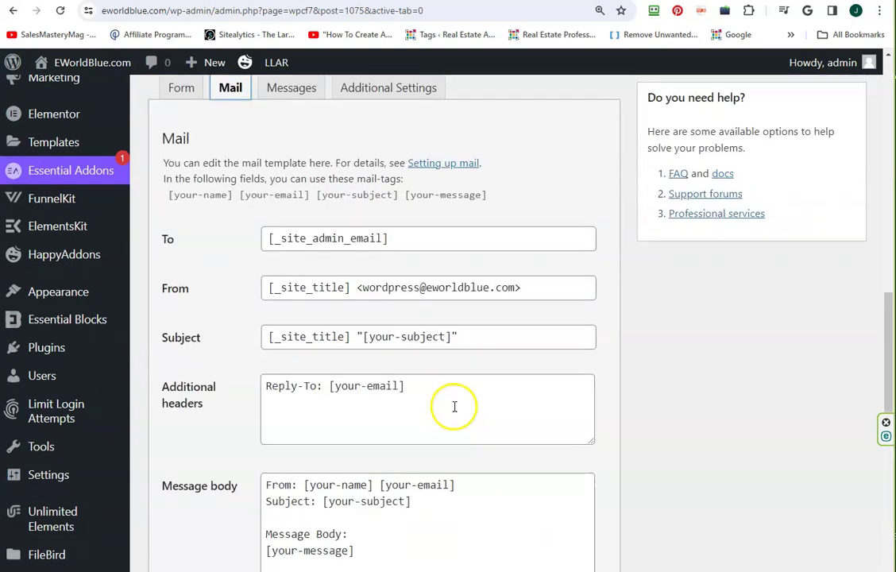
pyautogui.click(529, 285)
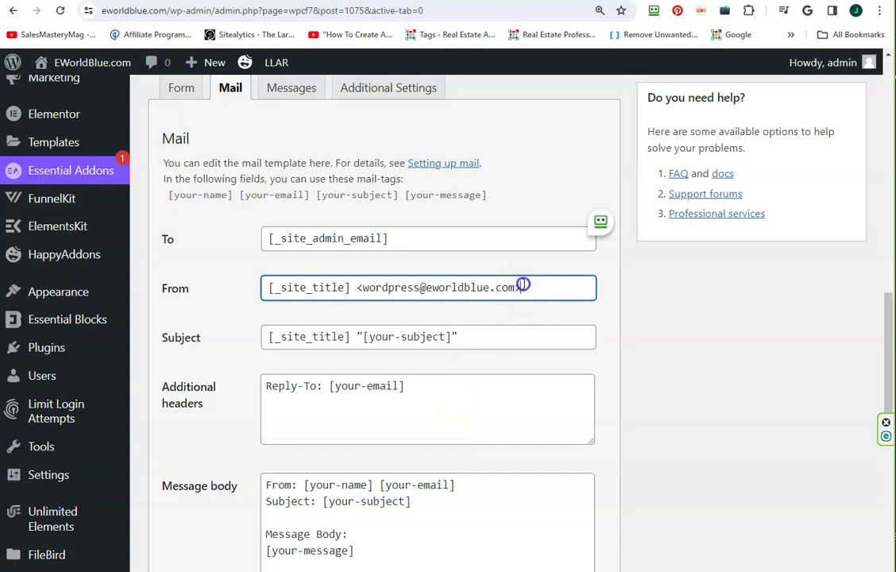
pyautogui.moveTo(523, 284); pyautogui.dragTo(258, 283)
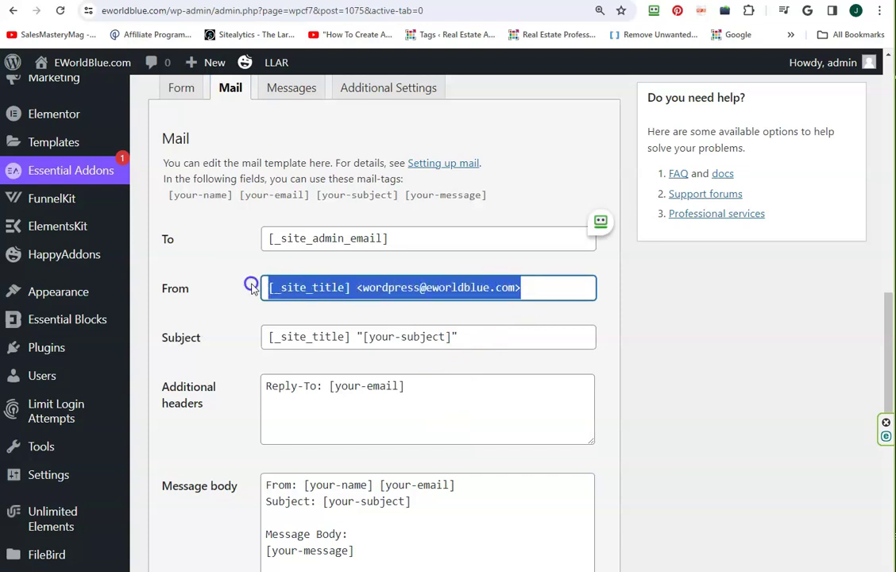
pyautogui.rightClick(453, 297)
pyautogui.click(494, 359)
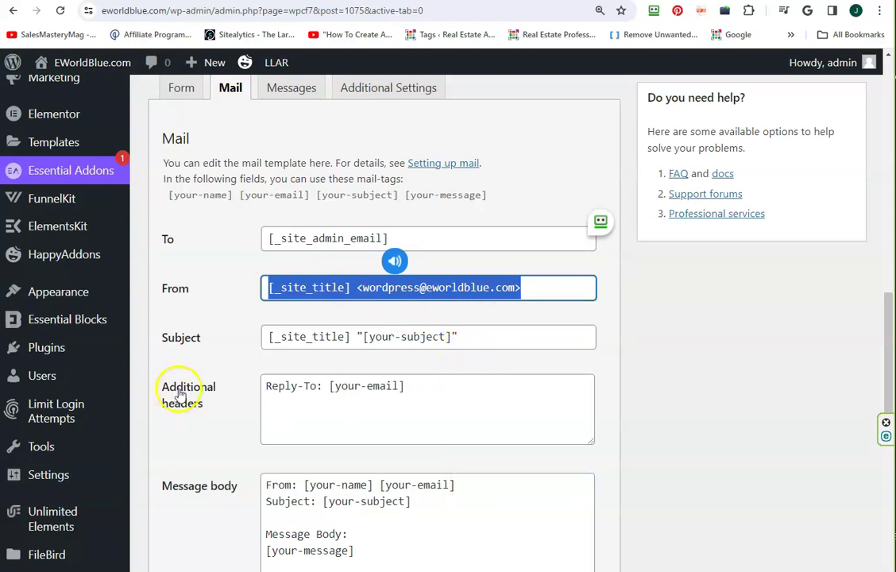
pyautogui.scroll(1, 156, 389)
pyautogui.scroll(1, 155, 389)
pyautogui.scroll(2, 156, 389)
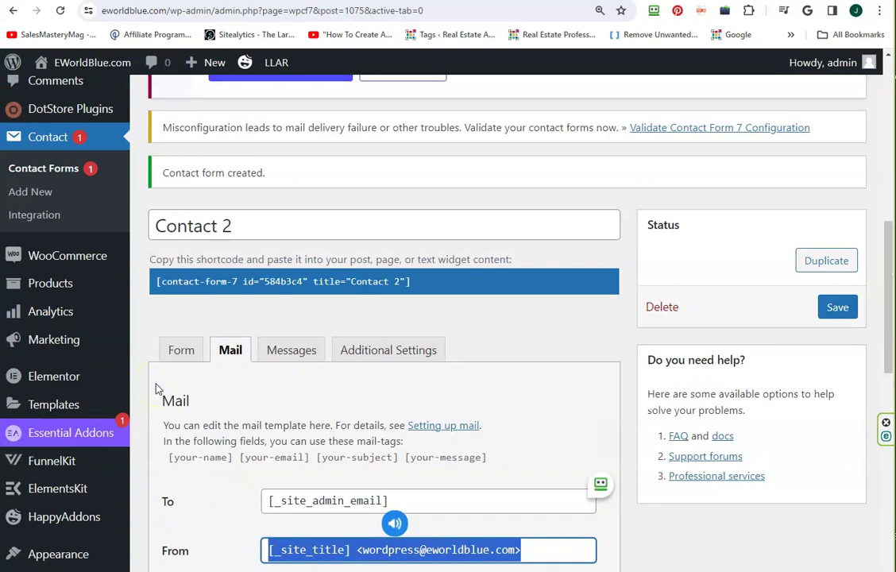
pyautogui.scroll(2, 156, 389)
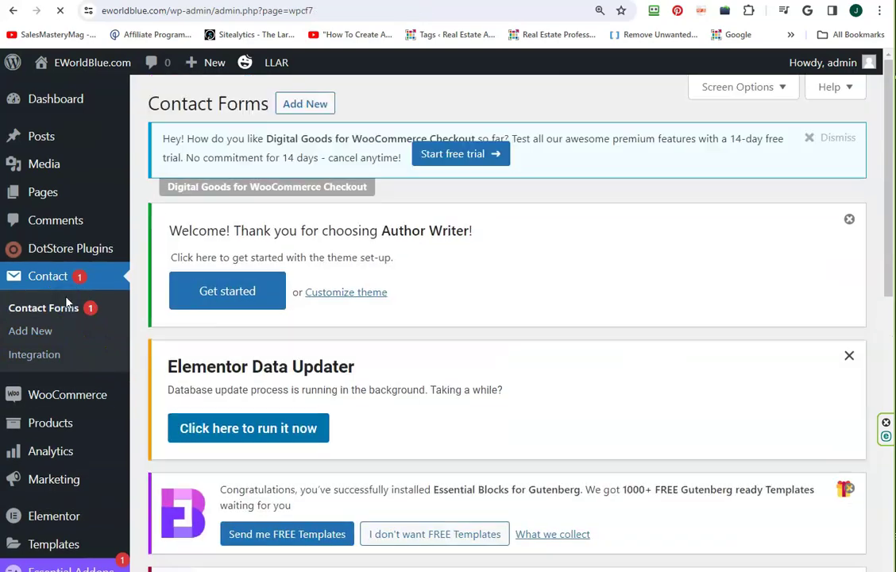
# - Open Contact form 1 for editing from the forms list
pyautogui.scroll(-2, 183, 353)
pyautogui.scroll(-2, 191, 357)
pyautogui.scroll(-2, 210, 356)
pyautogui.scroll(-2, 210, 399)
pyautogui.scroll(-2, 236, 415)
pyautogui.scroll(-1, 251, 417)
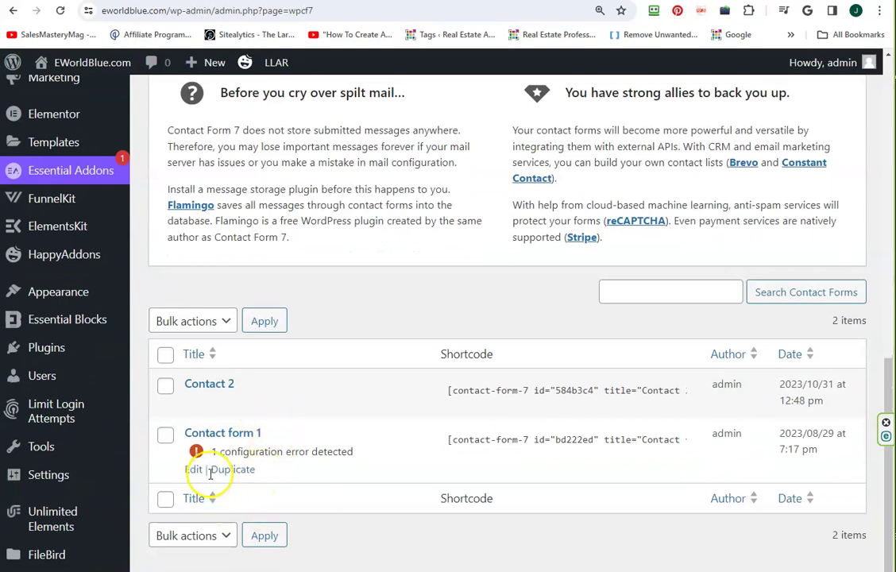
pyautogui.moveTo(222, 448)
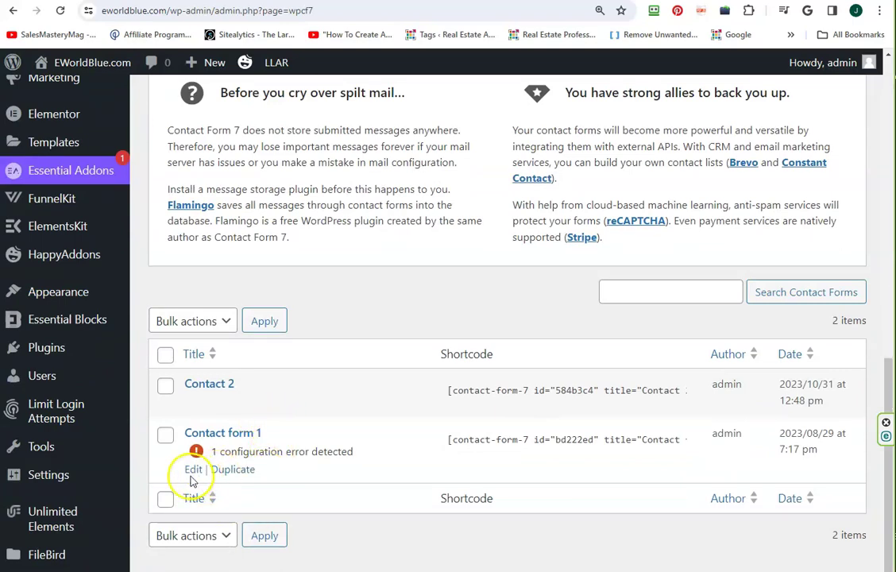
pyautogui.click(196, 471)
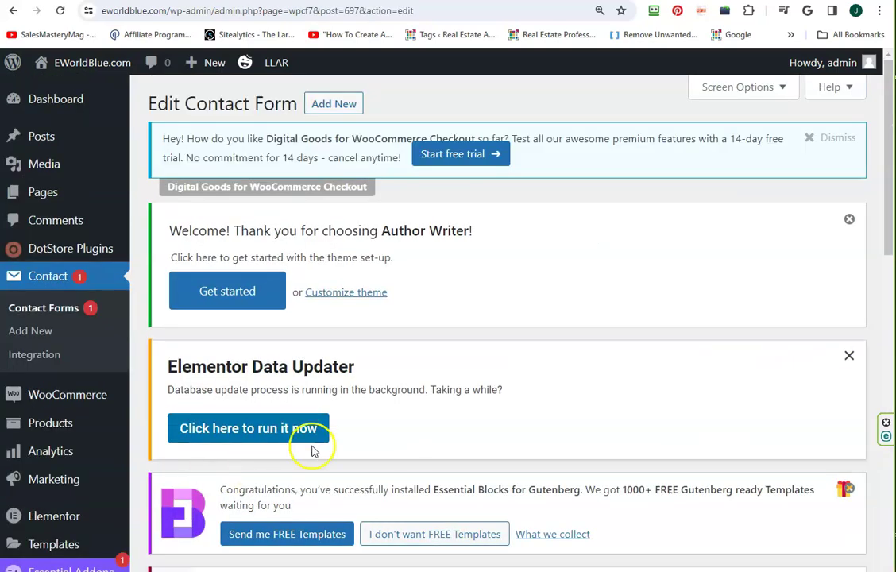
# - Show Contact form 1's Mail settings down to the From field
pyautogui.scroll(-2, 378, 426)
pyautogui.scroll(-2, 402, 430)
pyautogui.scroll(-1, 432, 429)
pyautogui.scroll(-1, 453, 423)
pyautogui.scroll(-1, 454, 417)
pyautogui.scroll(-1, 454, 417)
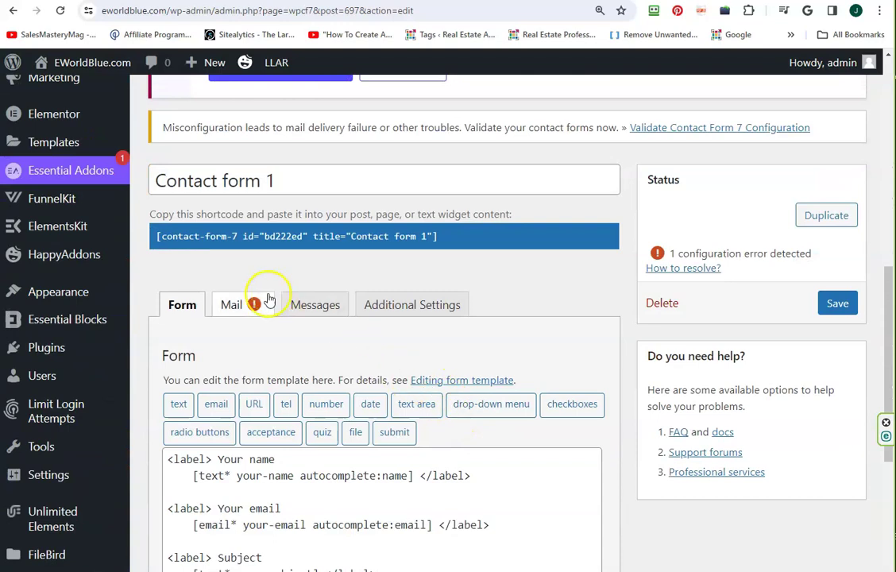
pyautogui.click(228, 306)
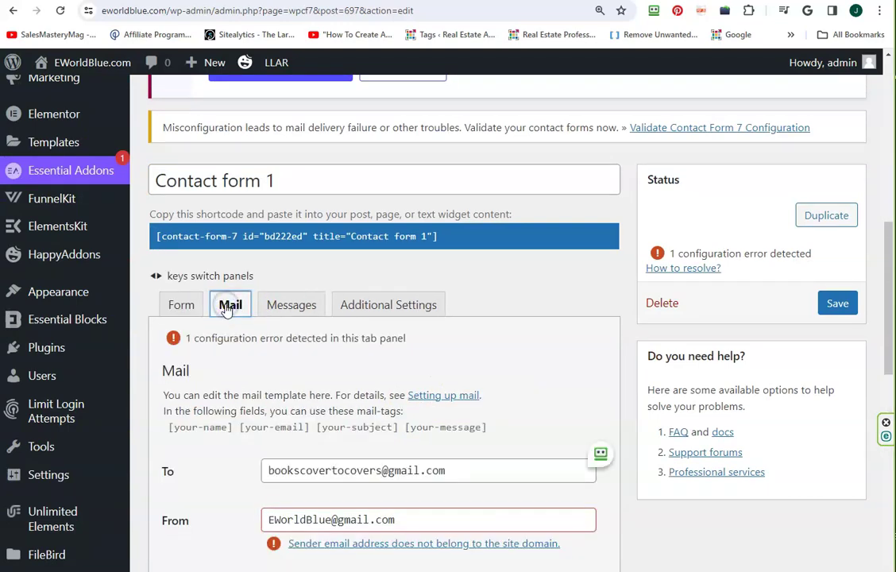
pyautogui.scroll(-2, 395, 346)
pyautogui.scroll(-1, 394, 345)
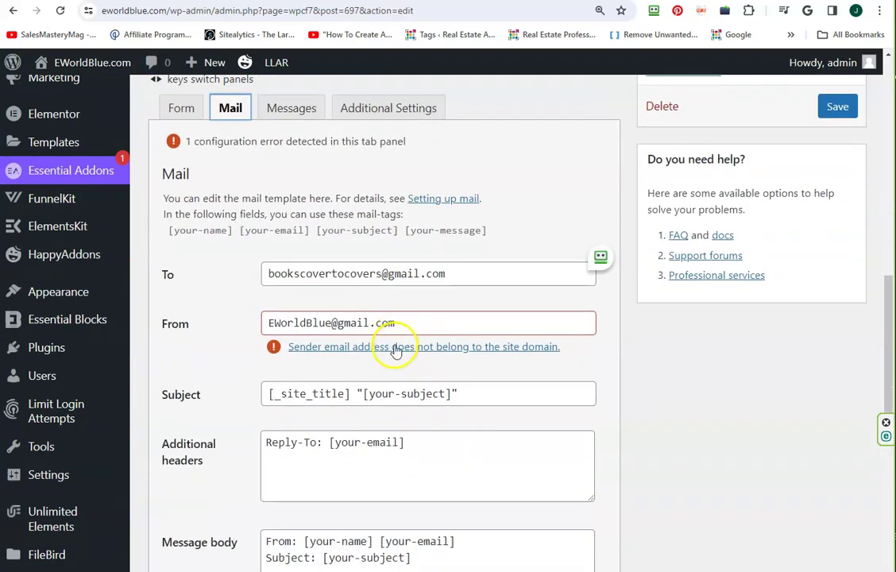
pyautogui.moveTo(430, 320); pyautogui.dragTo(160, 334)
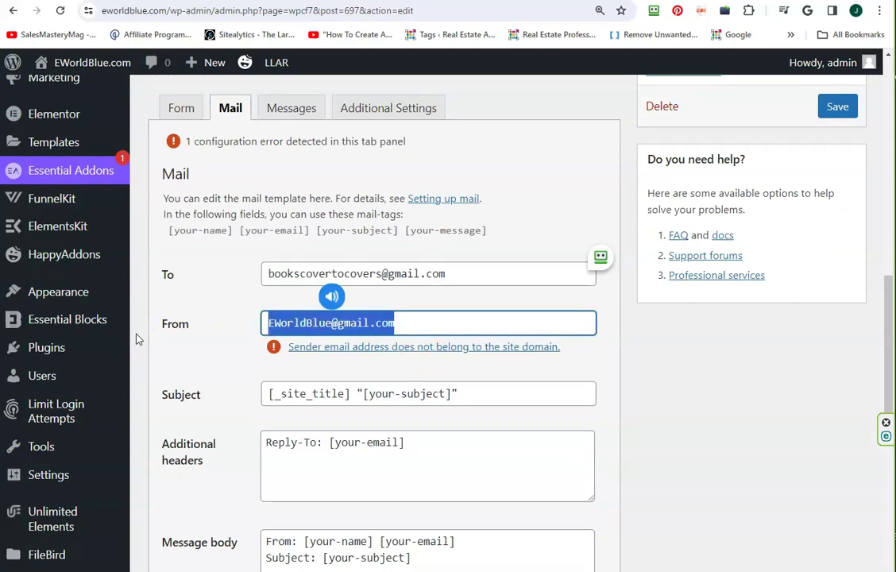
pyautogui.press('BackSpace')
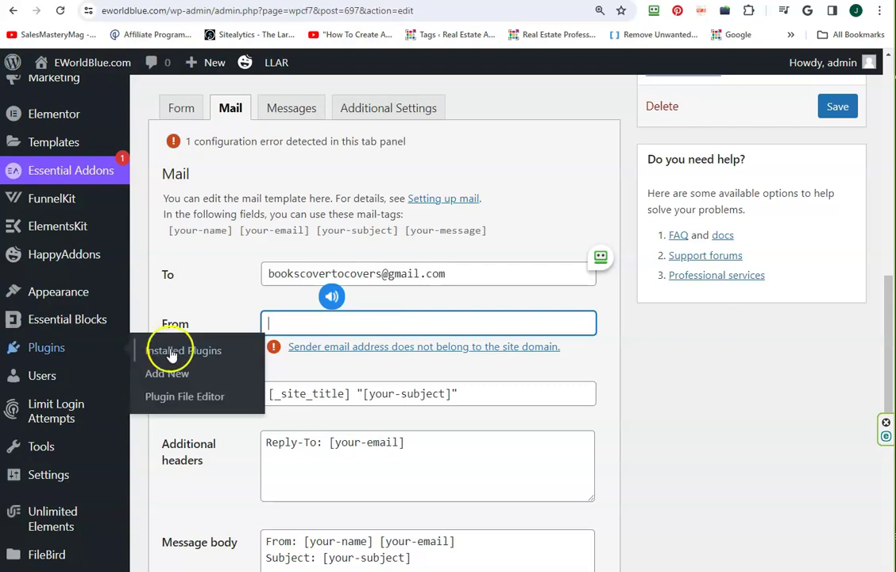
pyautogui.click(271, 323)
pyautogui.rightClick(271, 324)
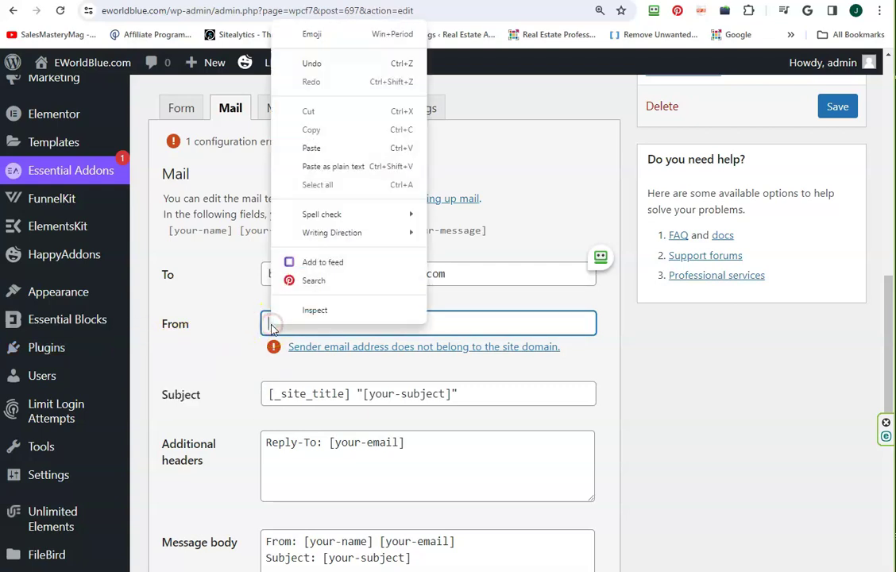
pyautogui.click(309, 148)
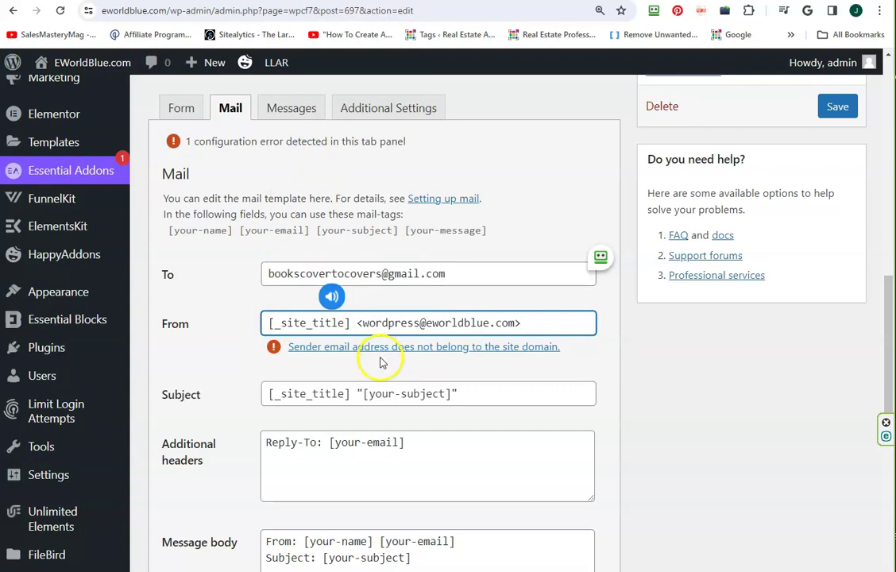
pyautogui.click(837, 106)
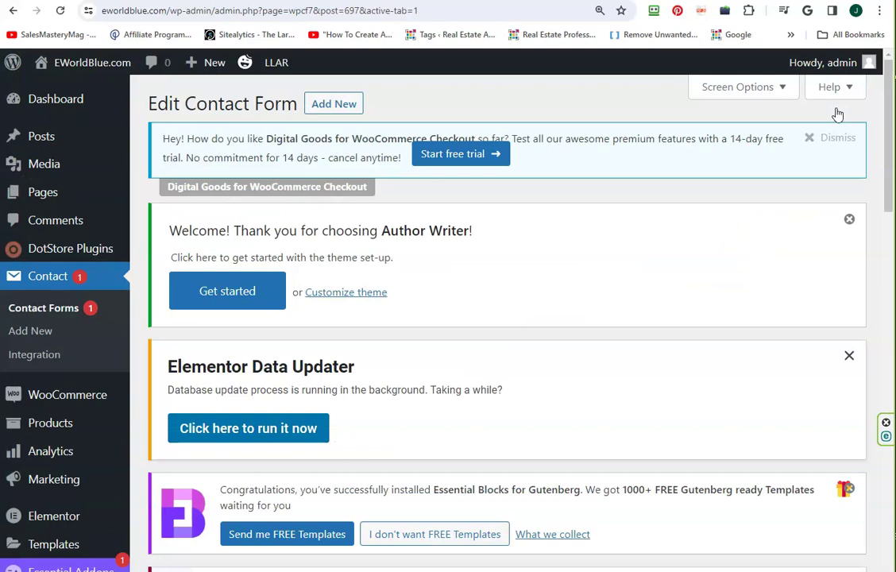
pyautogui.scroll(-2, 715, 238)
pyautogui.scroll(-2, 702, 266)
pyautogui.scroll(-1, 699, 272)
pyautogui.scroll(-2, 696, 271)
pyautogui.scroll(-1, 691, 278)
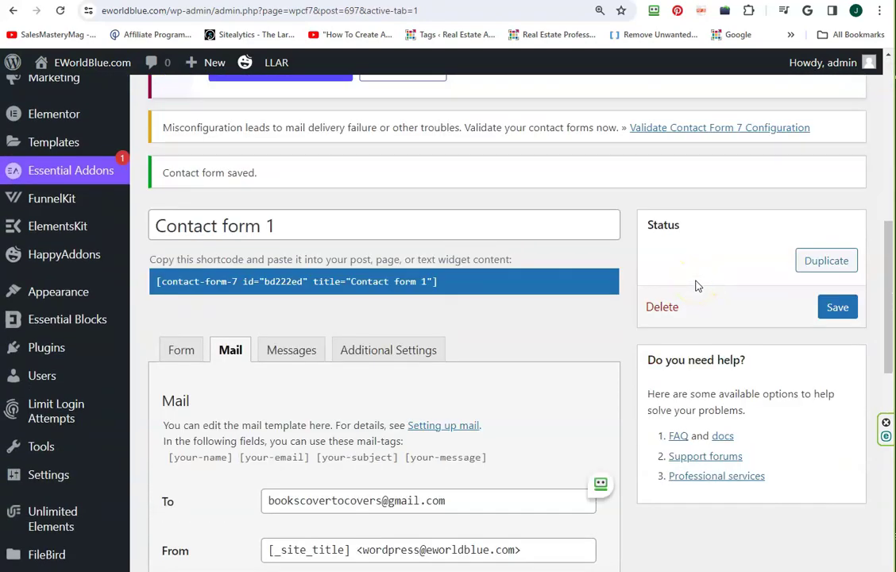
pyautogui.scroll(-1, 690, 284)
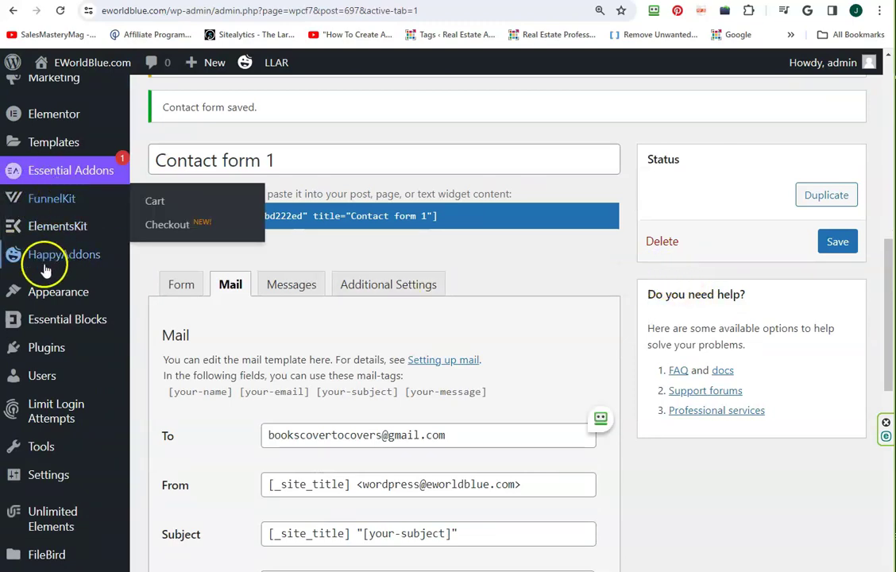
pyautogui.scroll(2, 56, 239)
pyautogui.scroll(2, 60, 243)
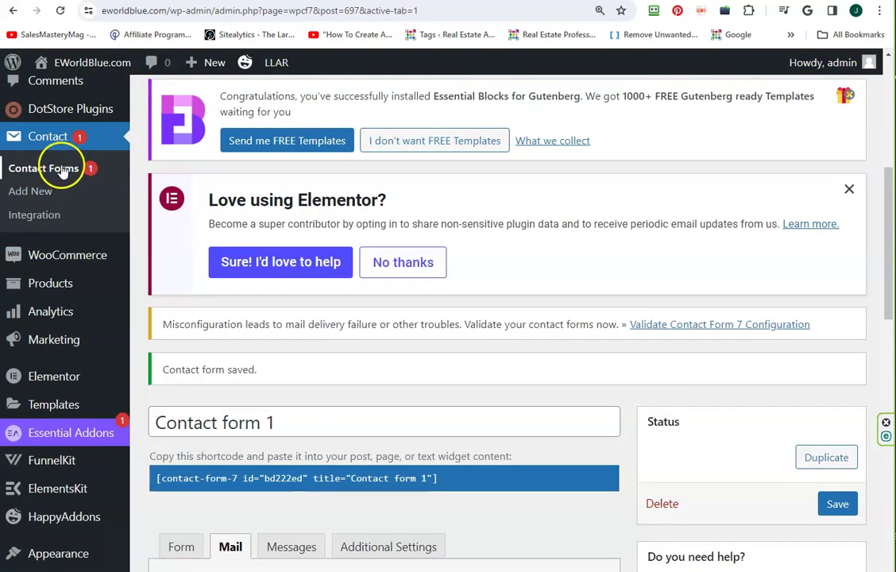
pyautogui.scroll(-3, 226, 290)
pyautogui.scroll(-2, 238, 318)
pyautogui.scroll(-2, 245, 318)
pyautogui.scroll(-2, 243, 305)
pyautogui.scroll(-3, 243, 304)
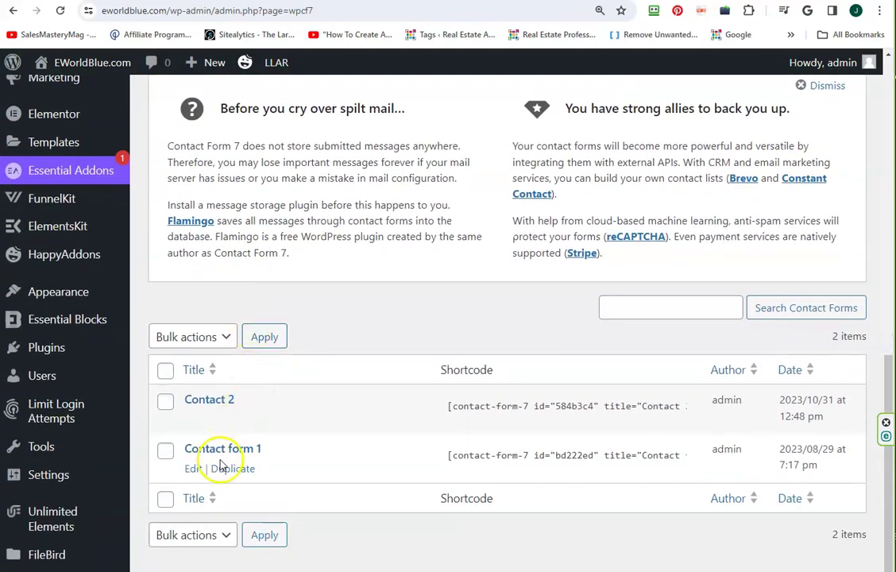
pyautogui.moveTo(209, 399)
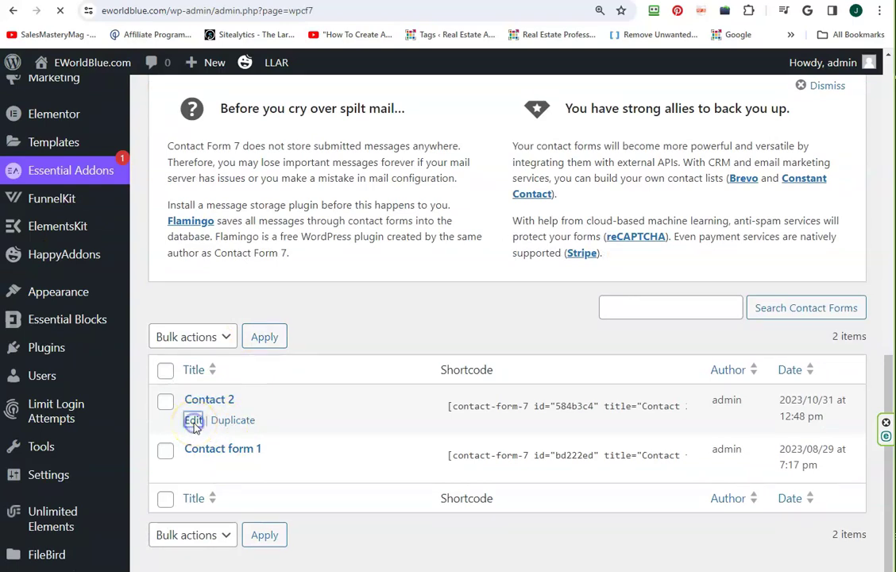
# - Delete the Contact 2 form and confirm, leaving only Contact form 1 listed
pyautogui.scroll(-2, 227, 413)
pyautogui.scroll(-2, 235, 422)
pyautogui.scroll(-3, 235, 422)
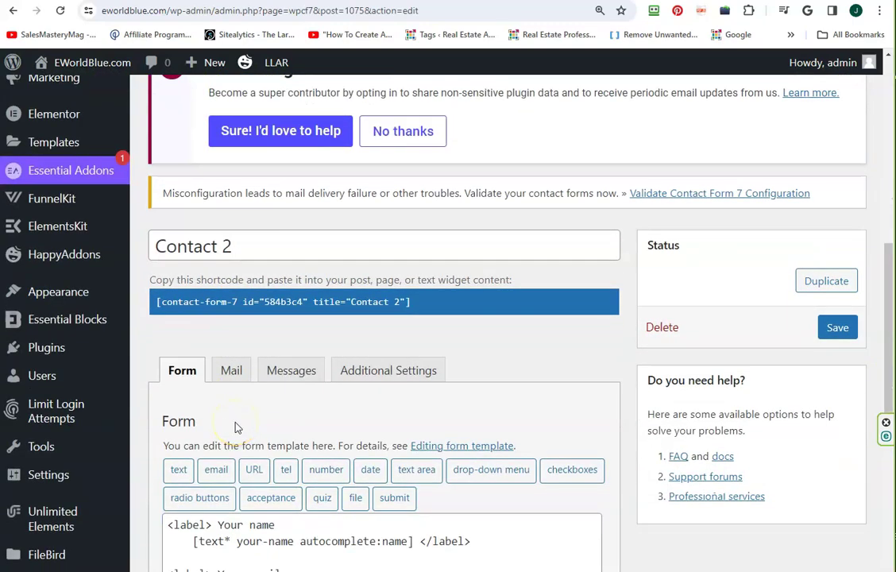
pyautogui.click(663, 329)
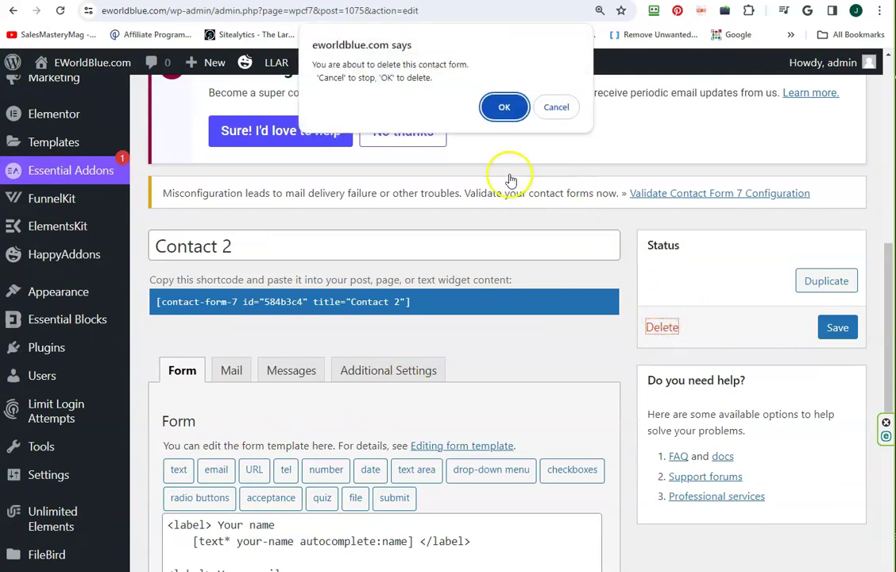
pyautogui.click(500, 103)
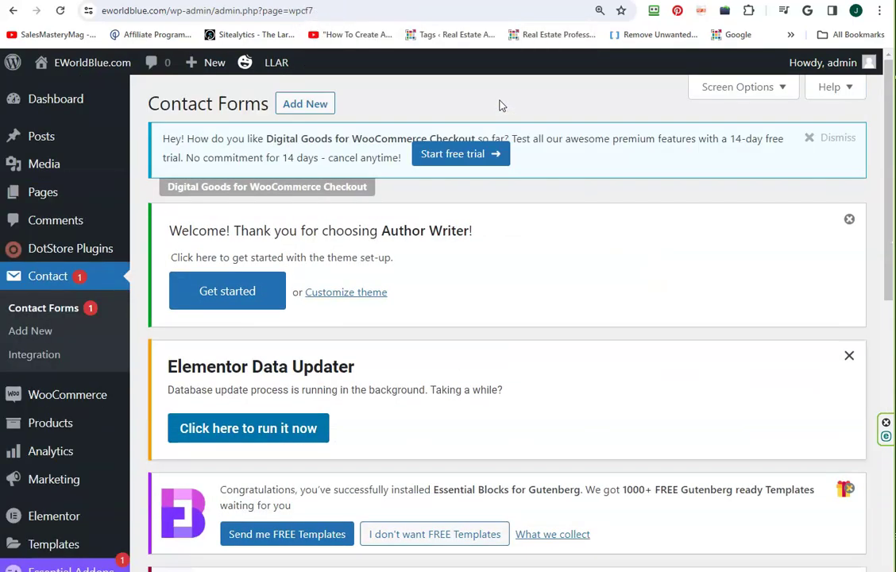
pyautogui.click(464, 231)
pyautogui.scroll(-2, 459, 254)
pyautogui.scroll(-1, 462, 274)
pyautogui.scroll(-3, 463, 284)
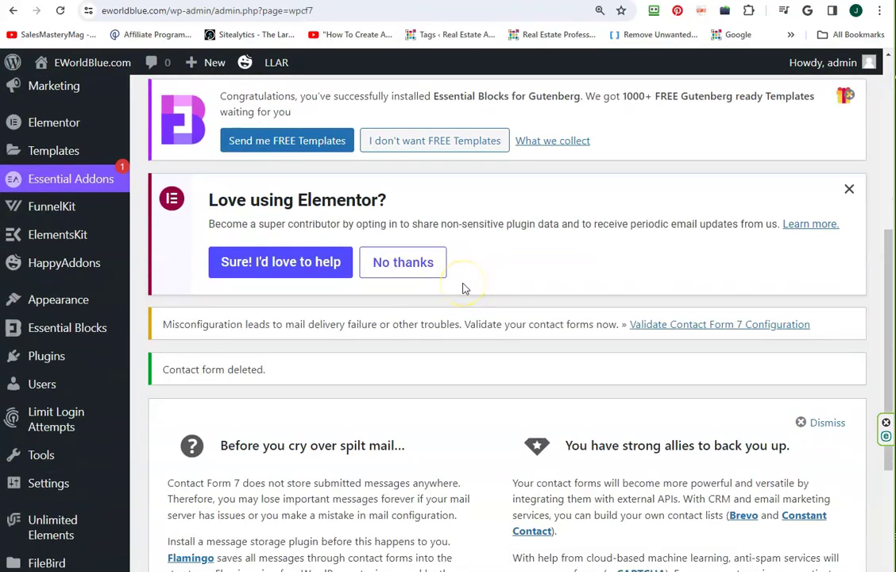
pyautogui.scroll(-3, 461, 368)
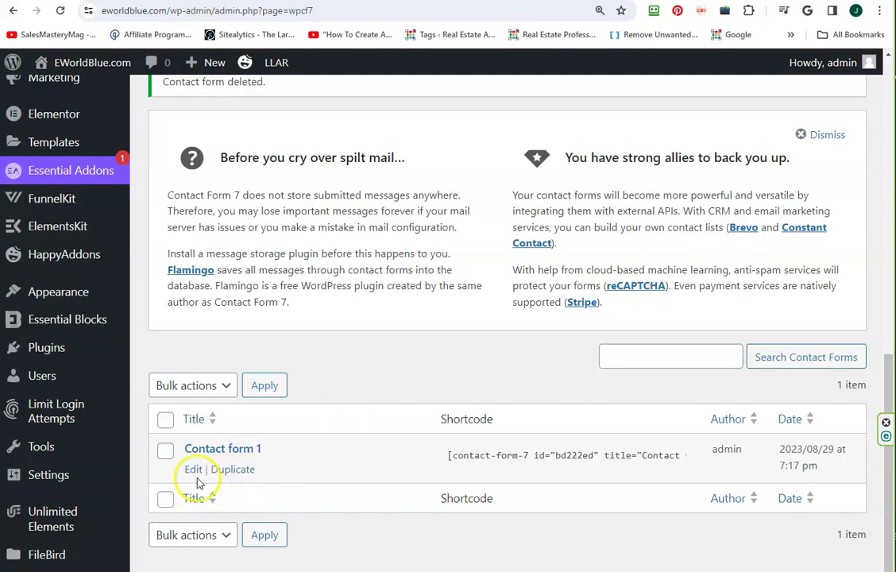
# - Reopen Contact form 1's Mail settings to verify the eworldblue.com sender has no error
pyautogui.click(190, 470)
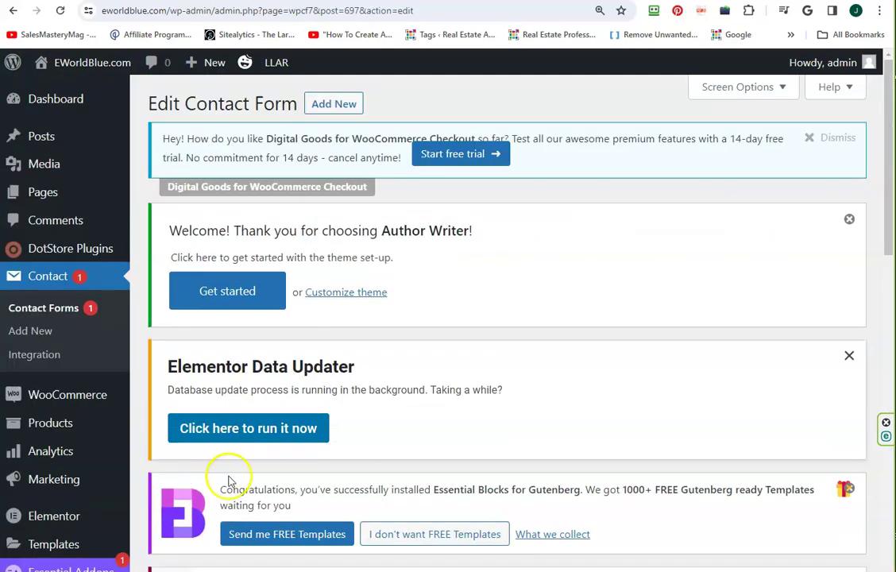
pyautogui.scroll(-3, 504, 410)
pyautogui.scroll(-2, 508, 407)
pyautogui.scroll(-2, 508, 407)
pyautogui.scroll(-3, 505, 403)
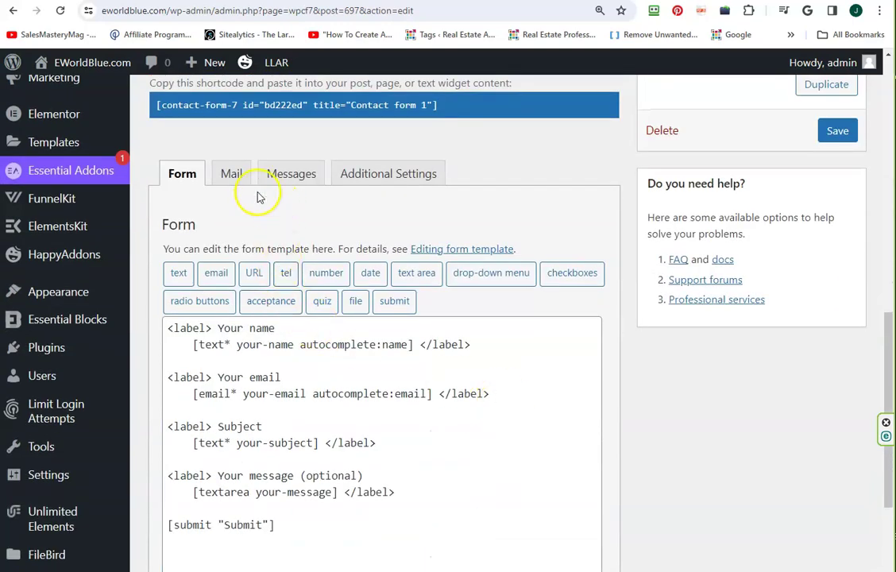
pyautogui.click(238, 175)
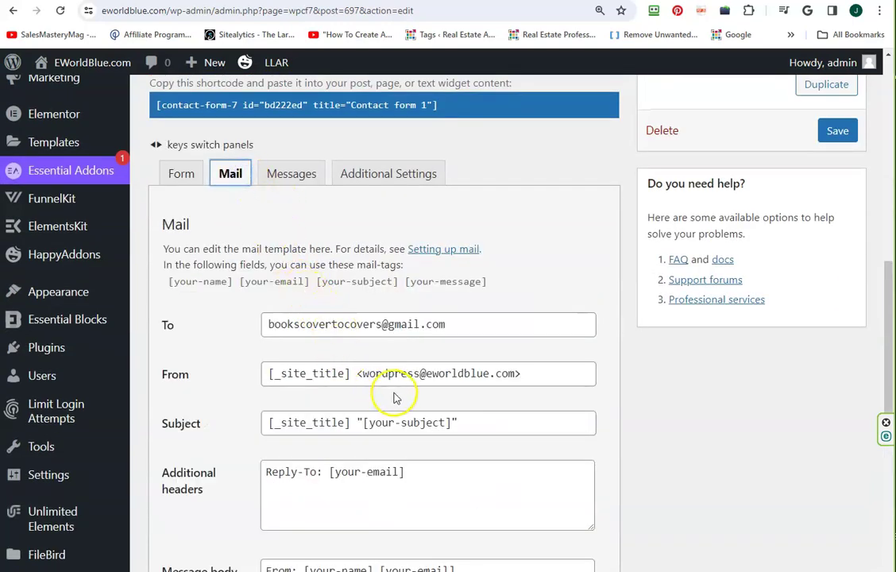